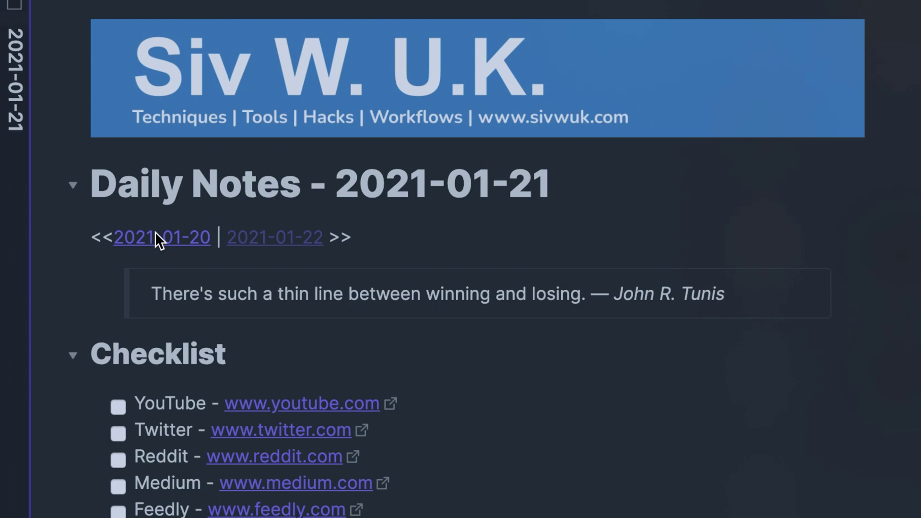
Step back through the daily notes to 2021-01-18 using the << links, then forward to 2021-01-20.
click(155, 232)
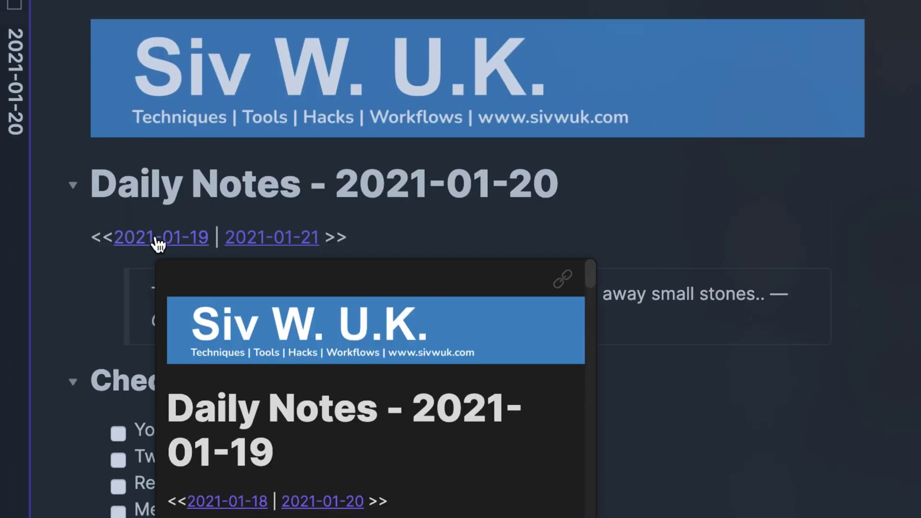
click(155, 239)
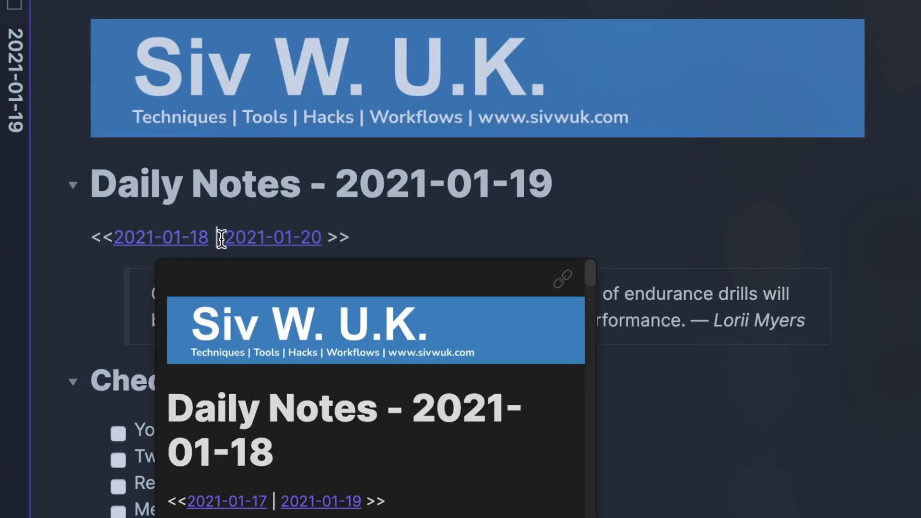
mouse_move(246, 247)
click(160, 239)
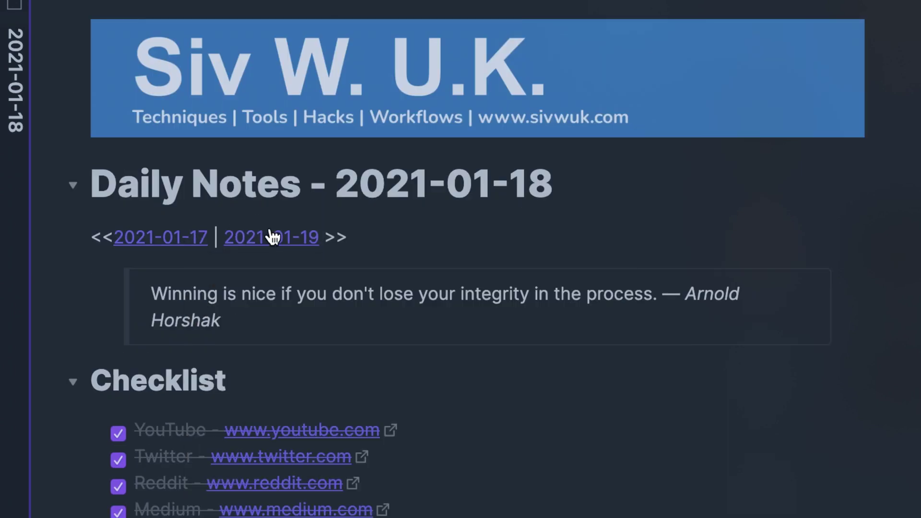
click(273, 243)
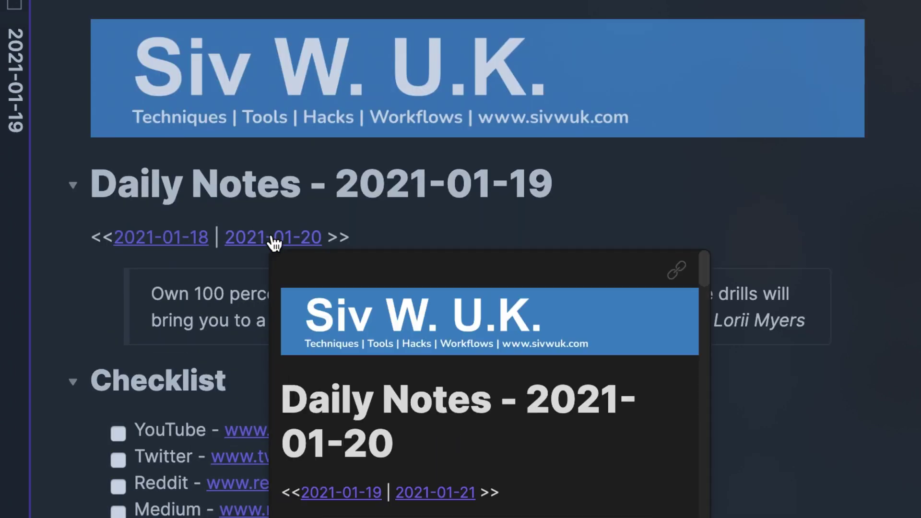
click(273, 243)
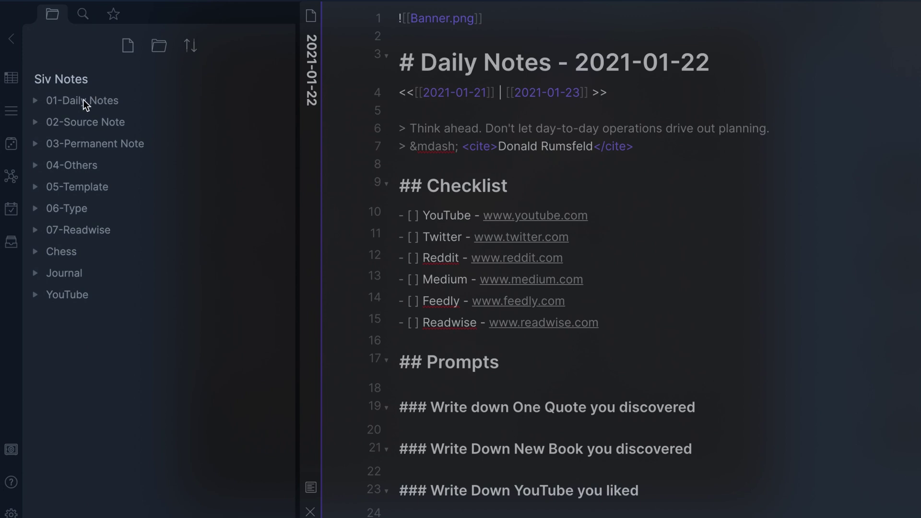
Expand the 05-Template folder in the file explorer and open the Daily Template note.
click(83, 100)
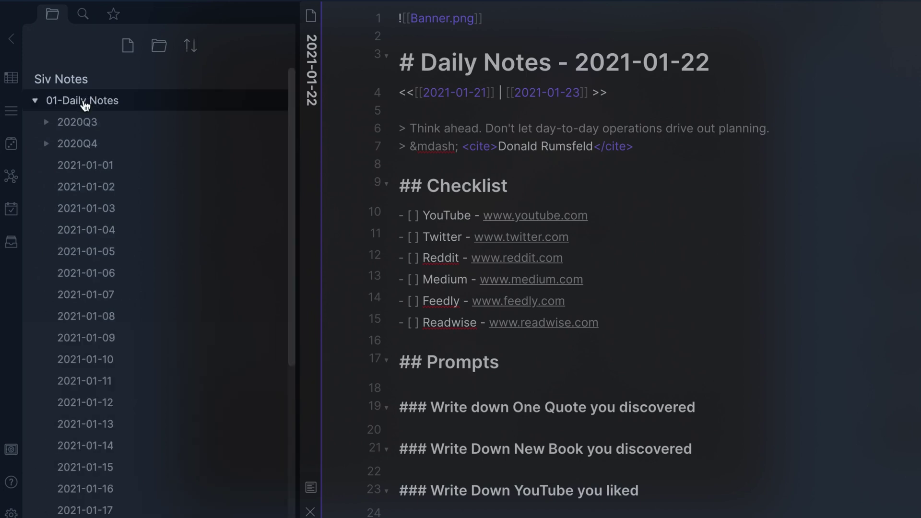
click(83, 100)
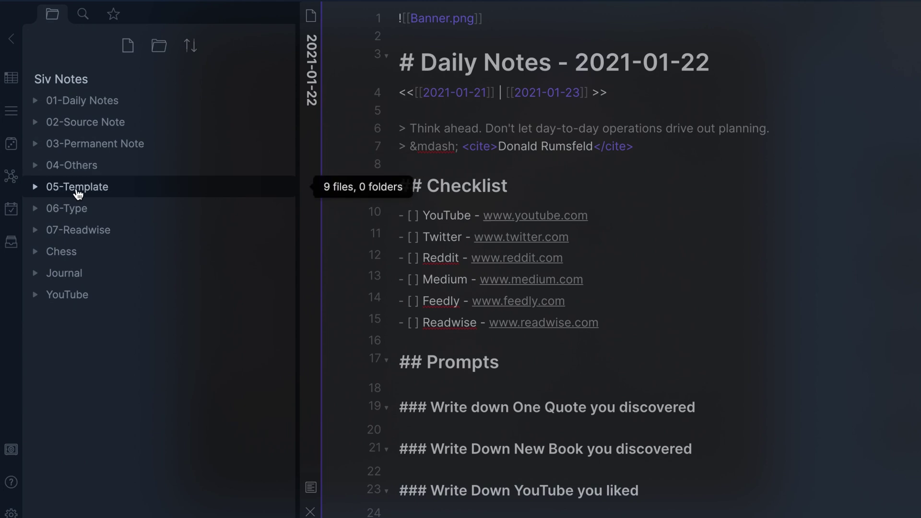
click(78, 189)
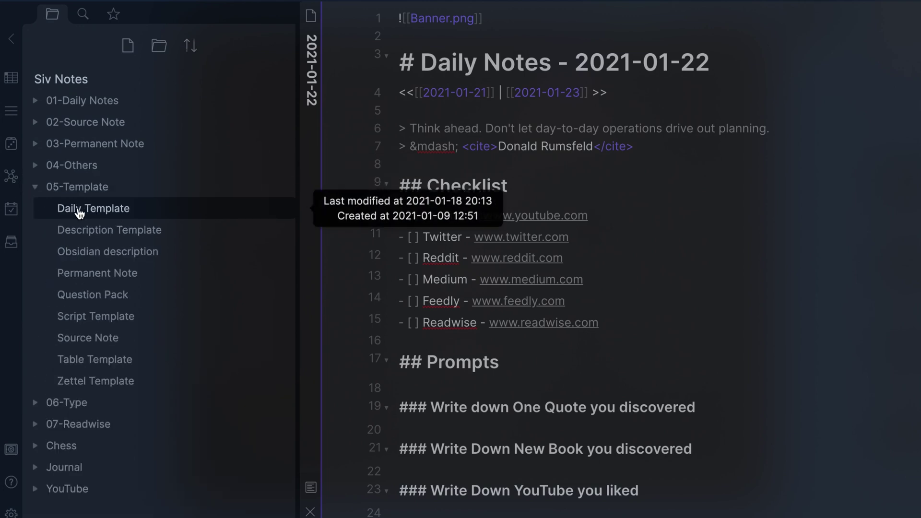
click(80, 212)
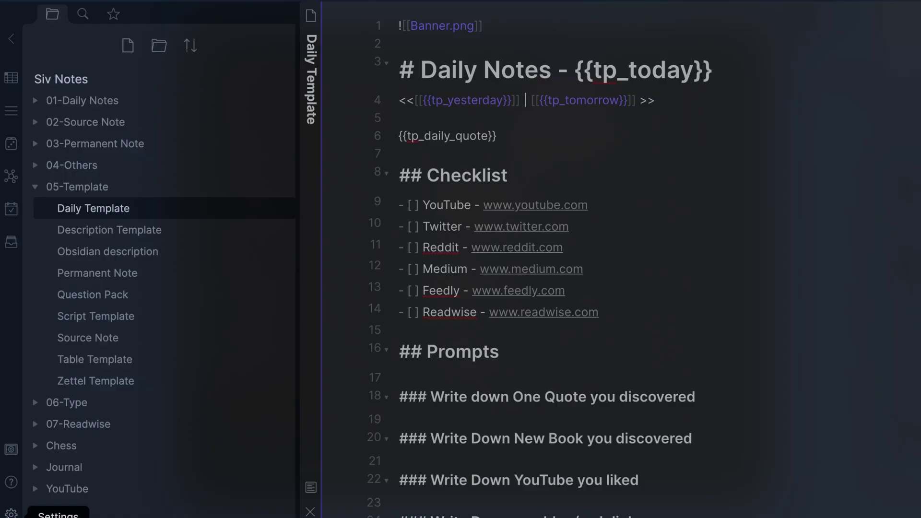
In Settings, bring up the Daily notes plugin options: YYYY-MM-DD format, 01-Daily Notes folder, 05-Template/Daily Template template.
click(10, 513)
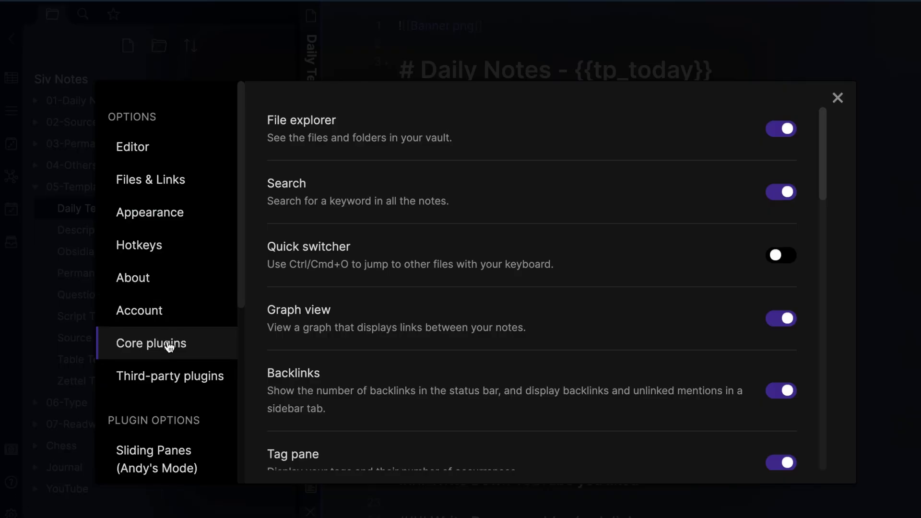
scroll(370, 314, down, 5)
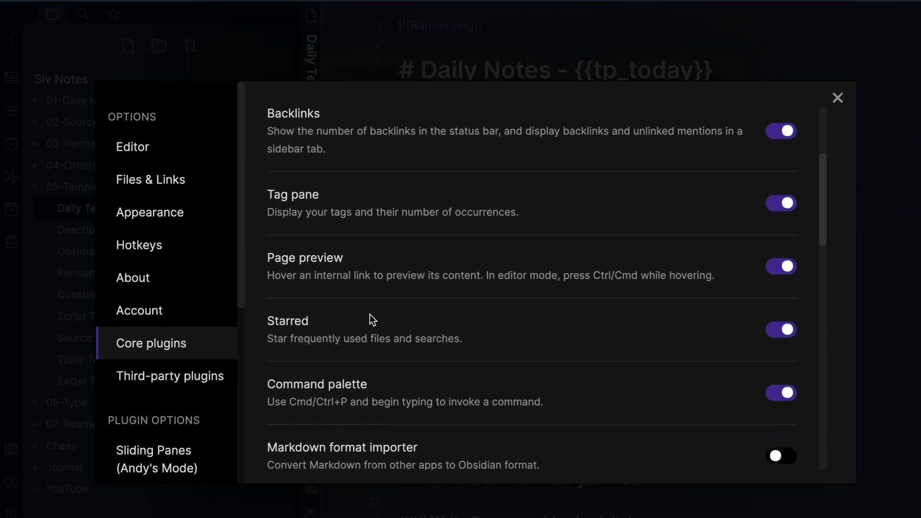
scroll(370, 315, down, 3)
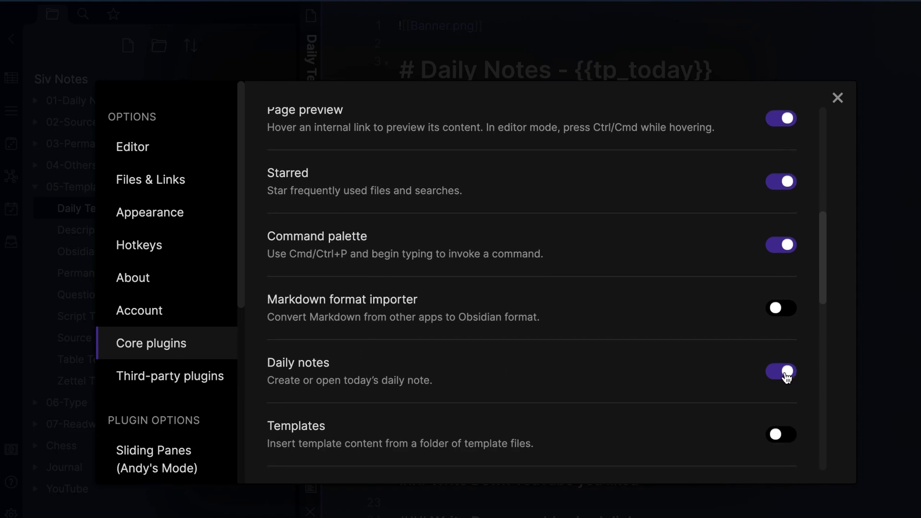
scroll(190, 338, down, 6)
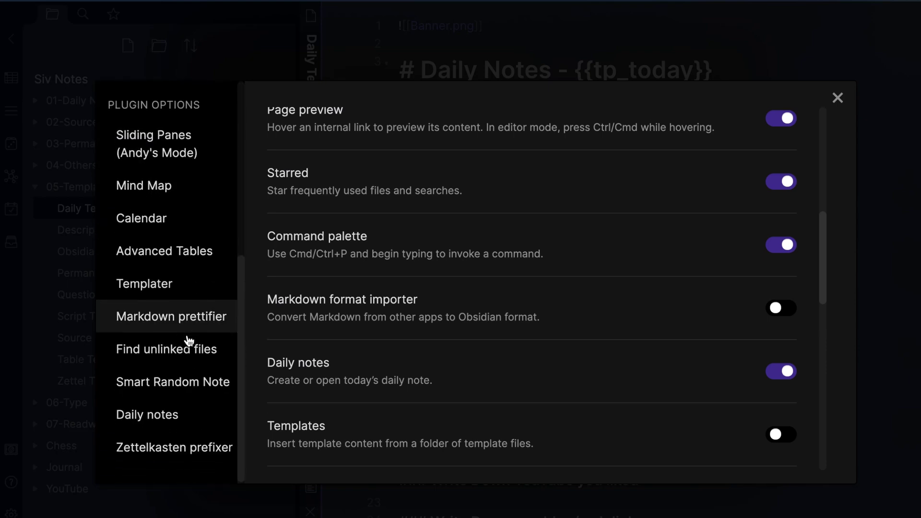
click(176, 416)
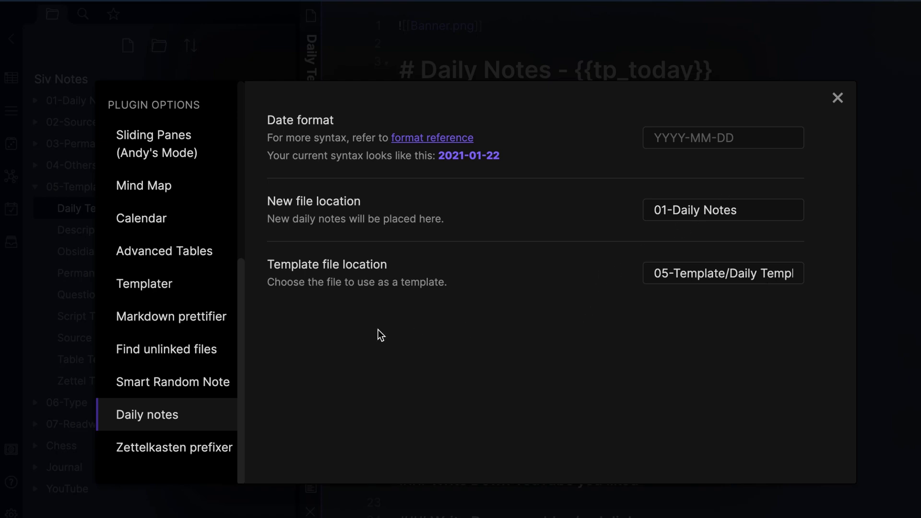
Review the Templater plugin options, including its template folder location and runStats command.
click(160, 282)
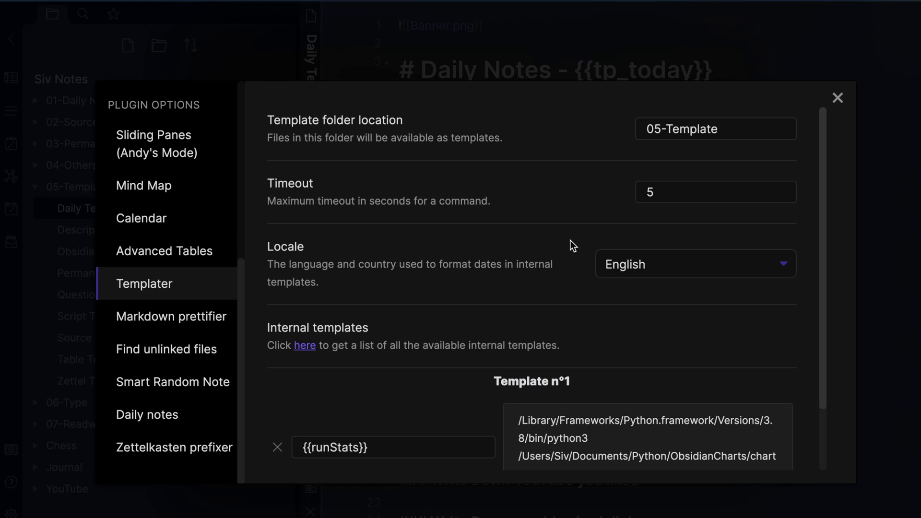
scroll(570, 242, down, 3)
scroll(570, 241, up, 3)
click(727, 131)
Close Settings and create today's 2021-01-22 note from the Daily Template.
click(839, 98)
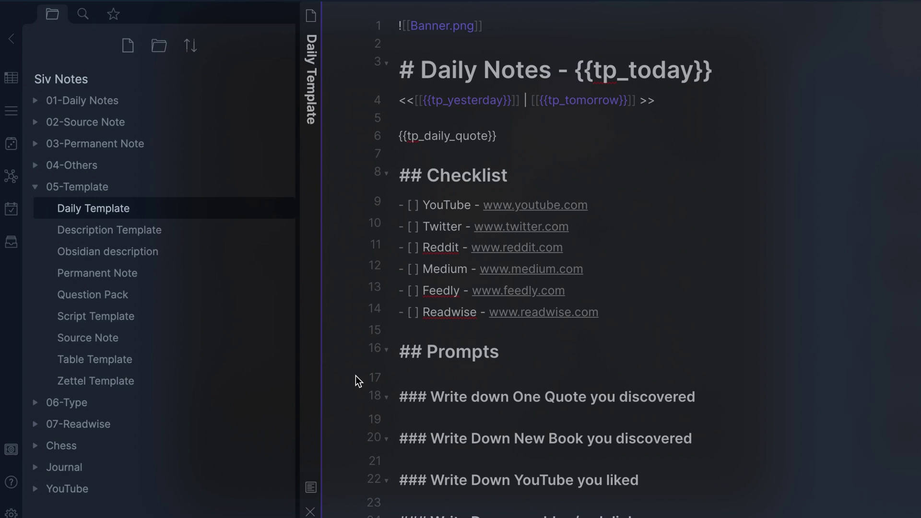
click(10, 213)
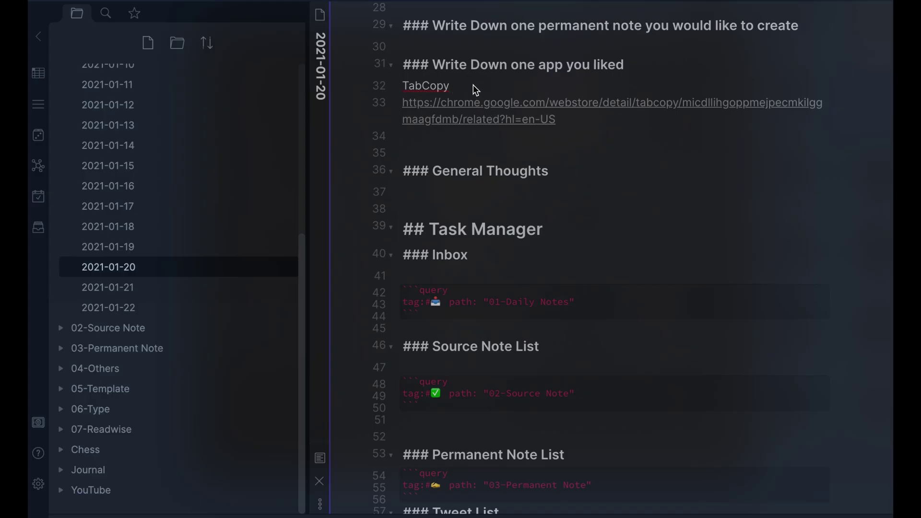
Tag TabCopy in the 2021-01-20 note with the Inbox Tray emoji, found by searching 'inbo'.
text(#)
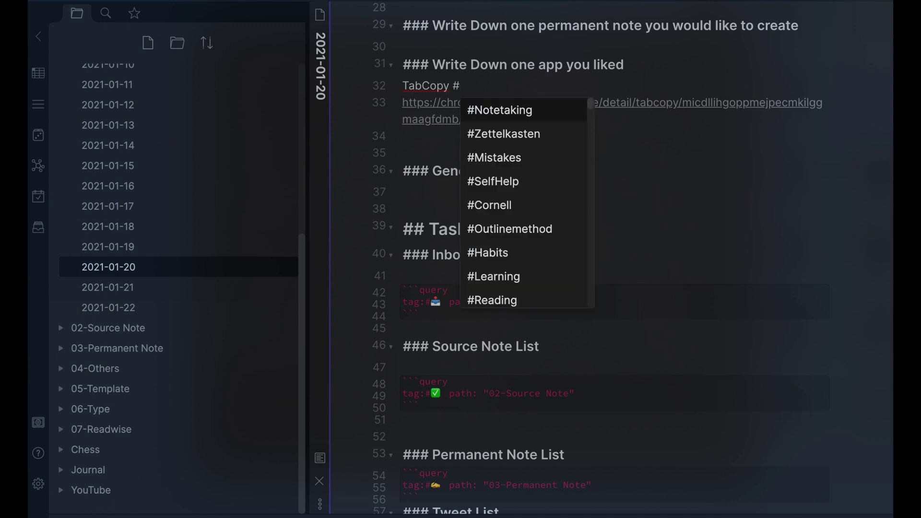
key(ctrl+e)
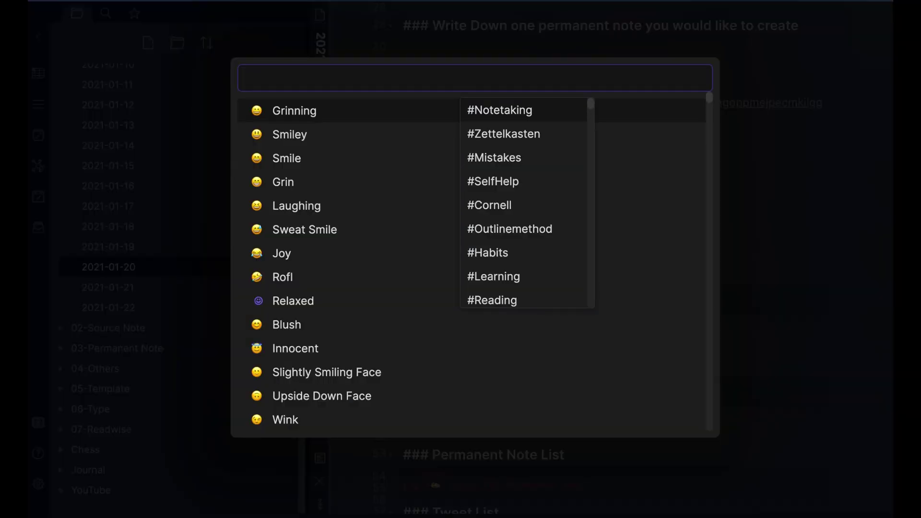
text(inbo)
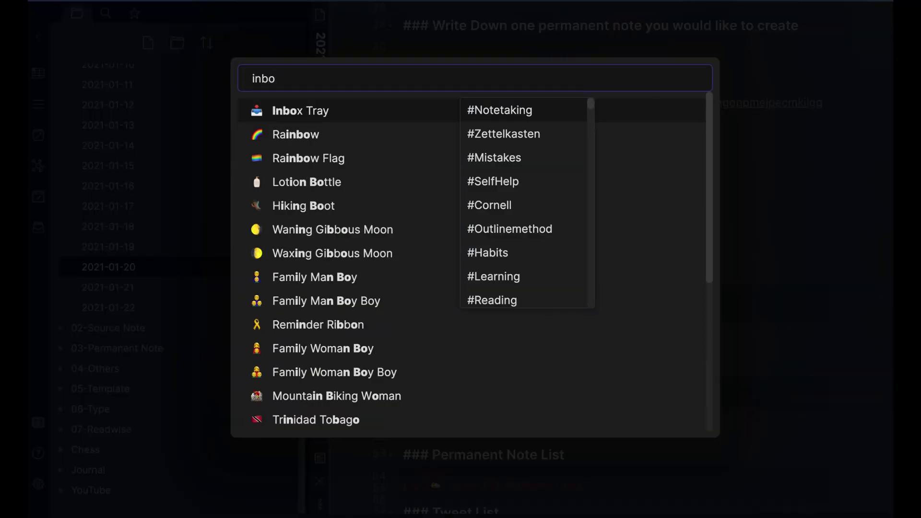
click(330, 109)
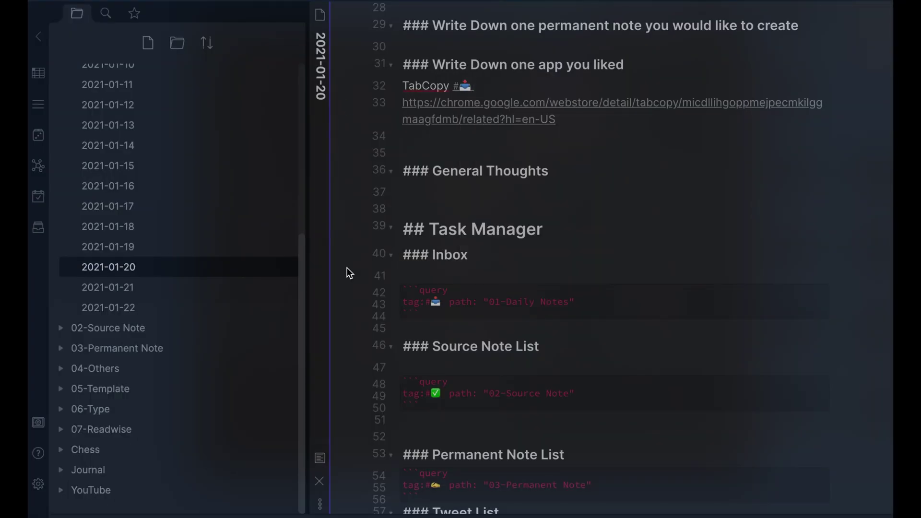
Open the 2021-01-22 daily note and scroll to its Inbox query.
click(165, 307)
scroll(483, 270, down, 4)
scroll(483, 270, down, 10)
scroll(483, 270, up, 2)
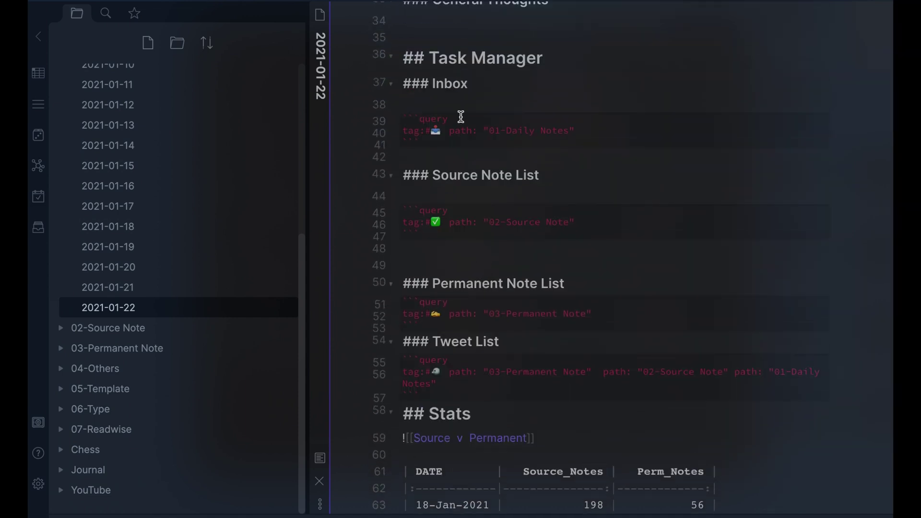
Render the 2021-01-22 note in preview and follow the TabCopy Inbox result to the 2021-01-20 note.
click(320, 458)
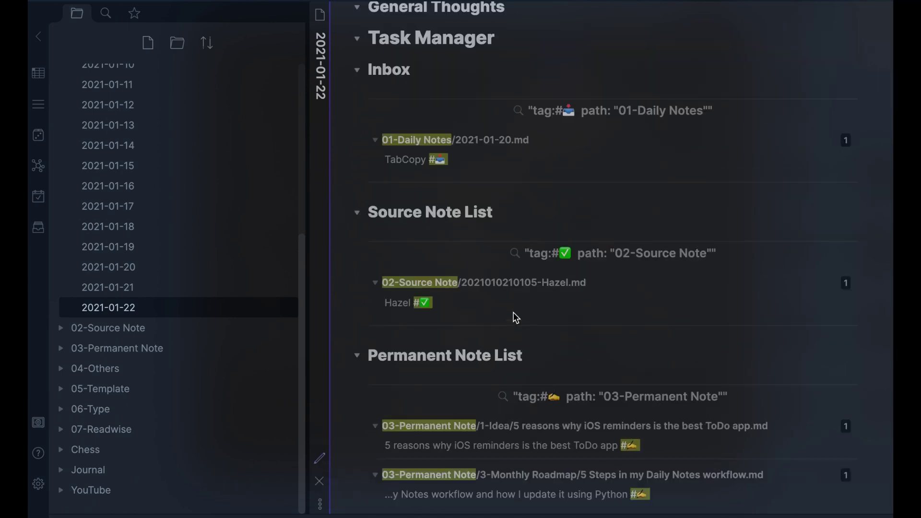
click(427, 171)
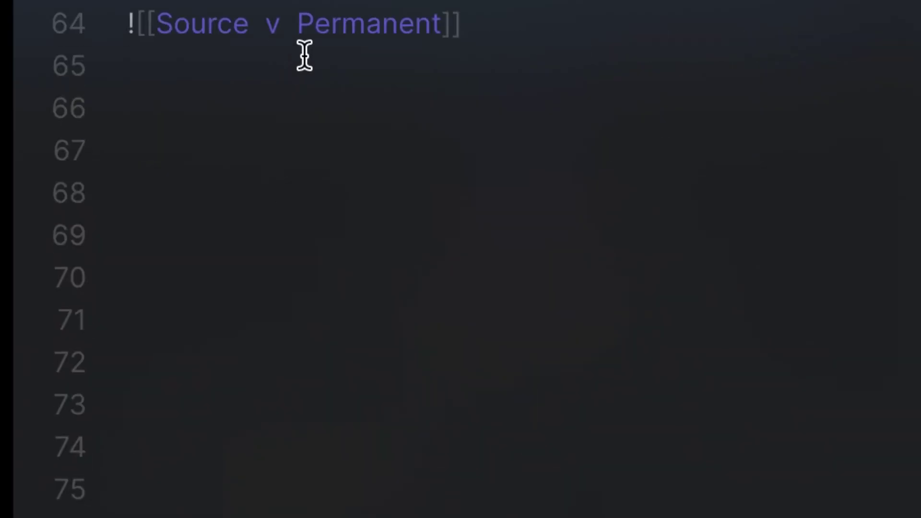
Open the embedded Source v Permanent note and scroll through its five-day table and line chart.
ctrl+click(348, 31)
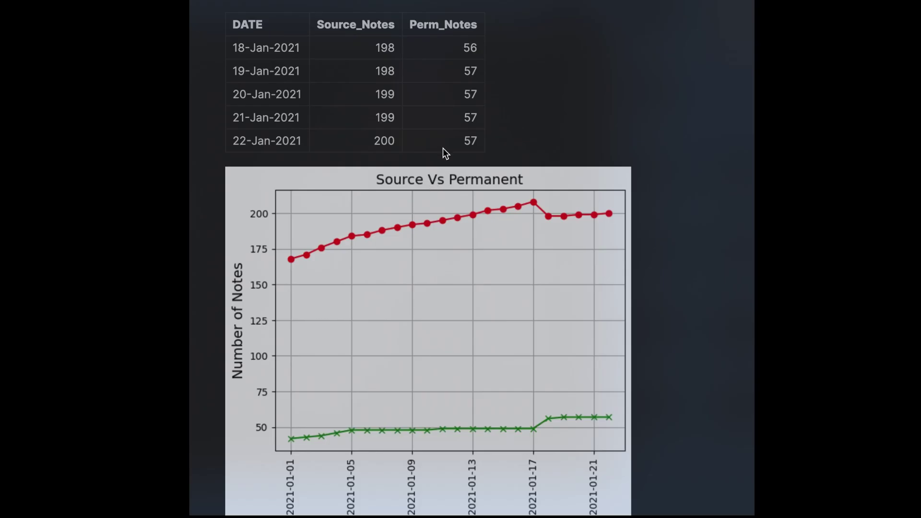
scroll(443, 143, down, 3)
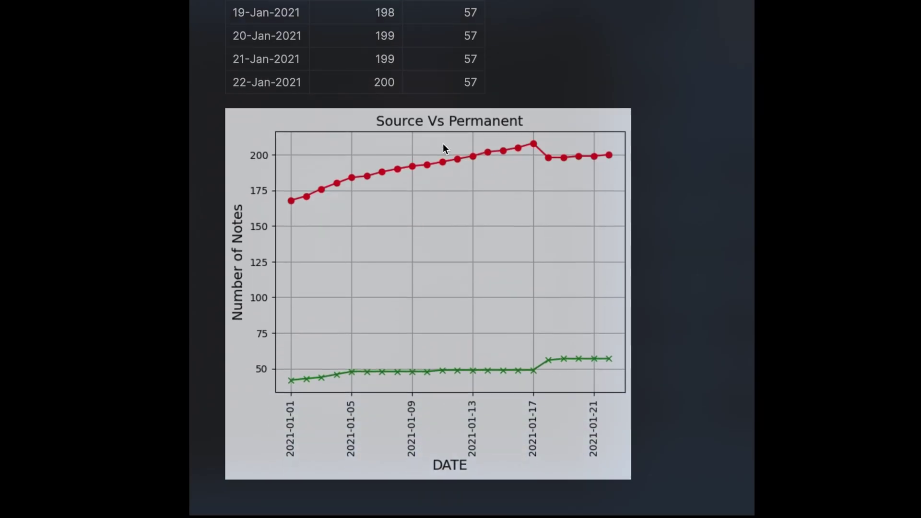
scroll(443, 144, up, 3)
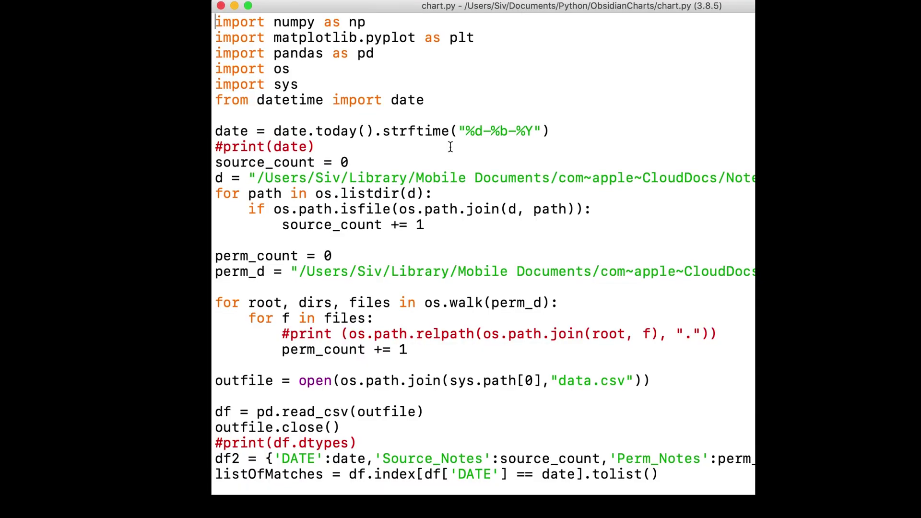
scroll(450, 147, down, 10)
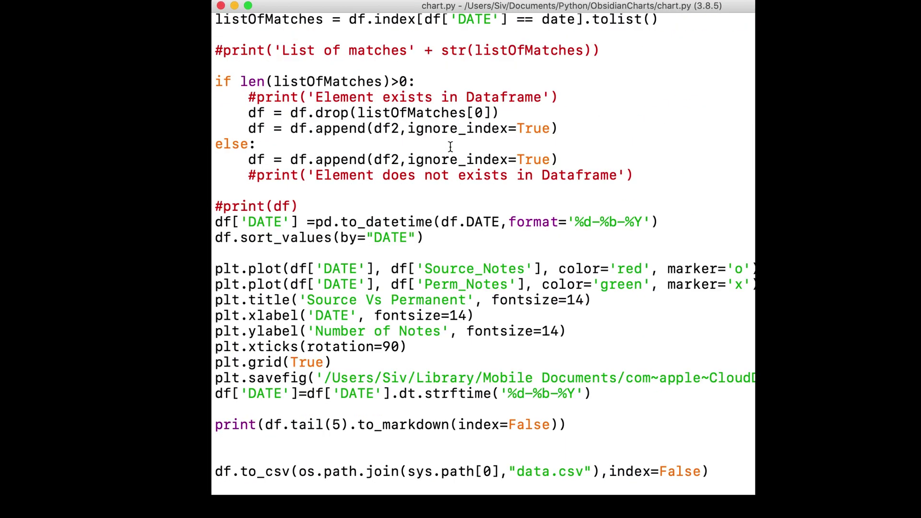
scroll(450, 147, up, 10)
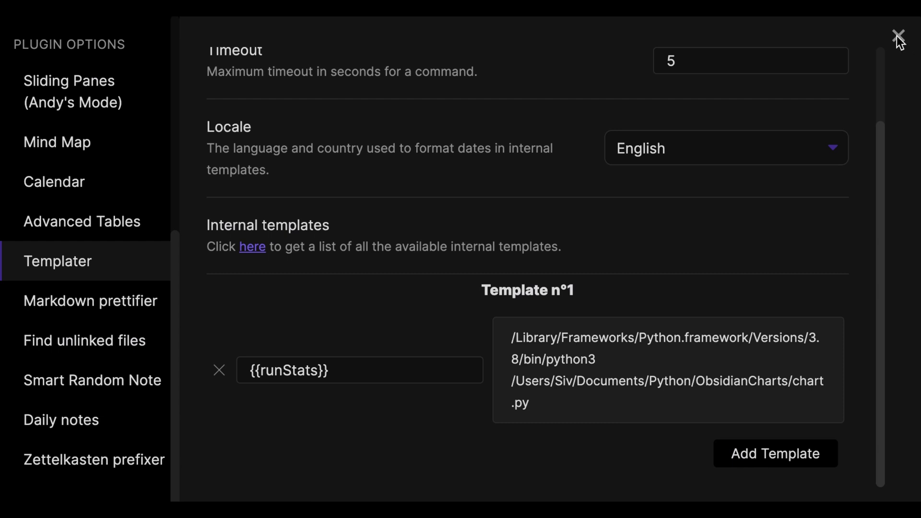
Close the Templater settings to return to the Daily Template's {{runStats}} Stats section.
click(898, 36)
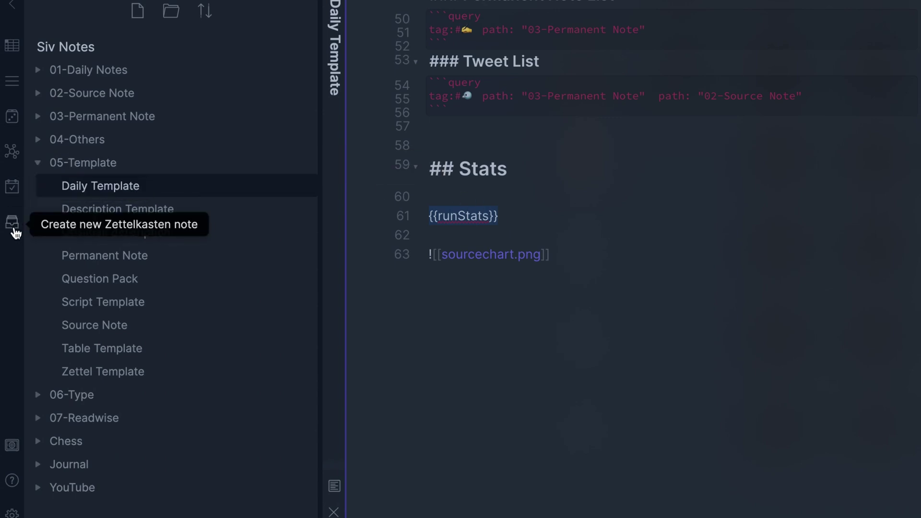
Create today's 2021-01-22 note, generating the five-day Source_Notes/Perm_Notes stats table above the chart.
click(14, 194)
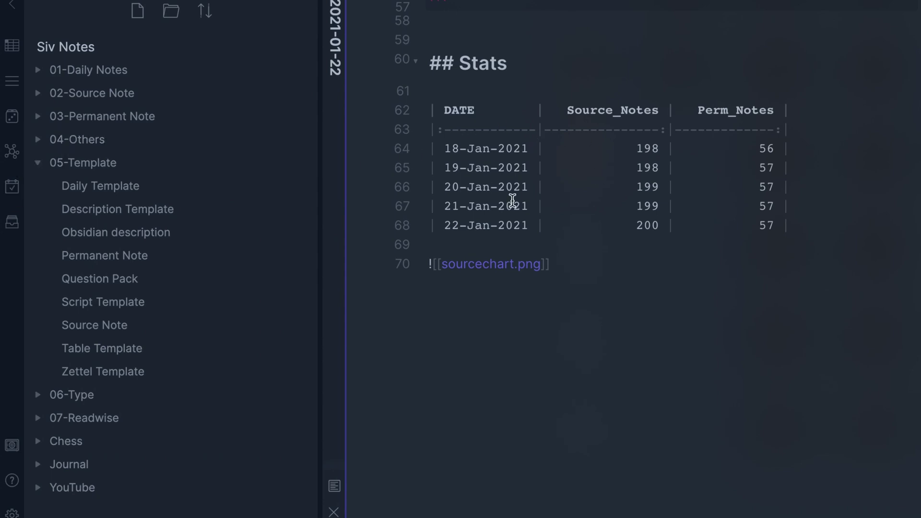
Switch the 2021-01-22 note to reading view to show the Stats table and Source Vs Permanent chart.
click(334, 480)
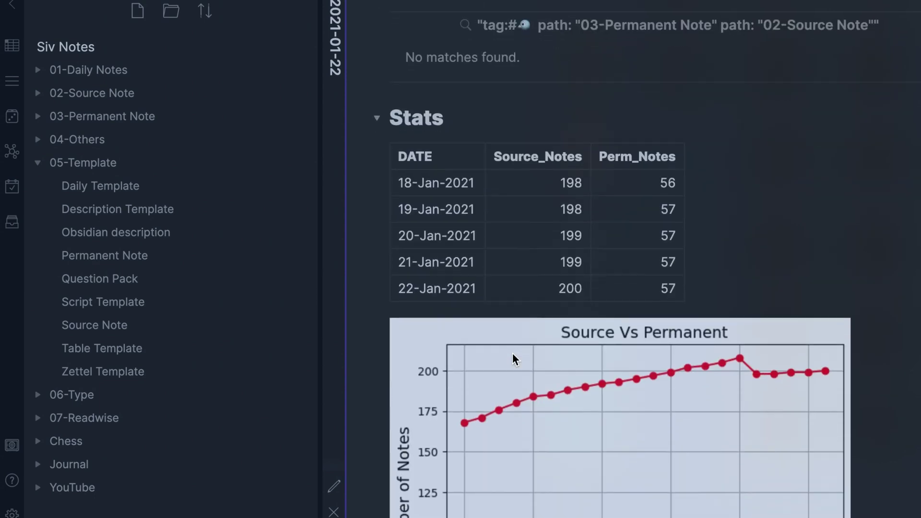